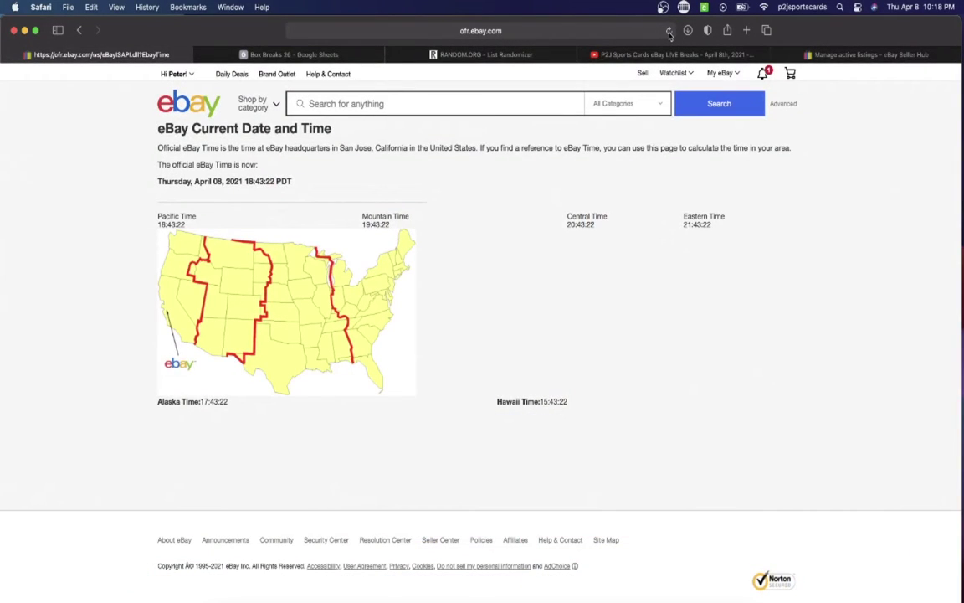
# - Reload the eBay Current Date and Time page so it shows 19:18:18 PDT
pyautogui.click(670, 35)
# - In Box Breaks 26, check each username in column C from Atlanta Hawks to Washington Wizards
pyautogui.click(333, 53)
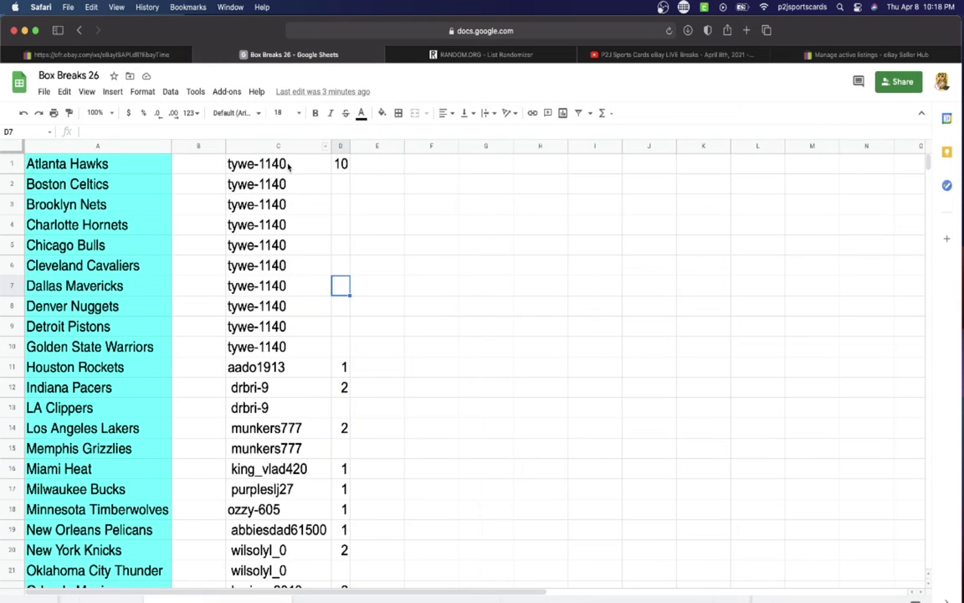
pyautogui.click(289, 161)
pyautogui.scroll(-5, 288, 179)
pyautogui.click(254, 224)
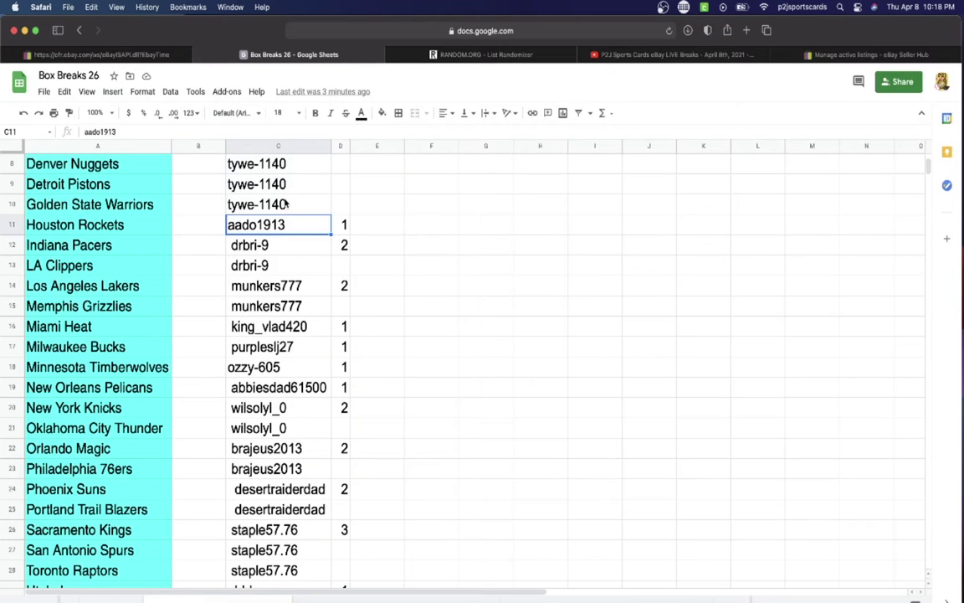
pyautogui.scroll(-1, 258, 205)
pyautogui.click(284, 226)
pyautogui.scroll(-3, 284, 221)
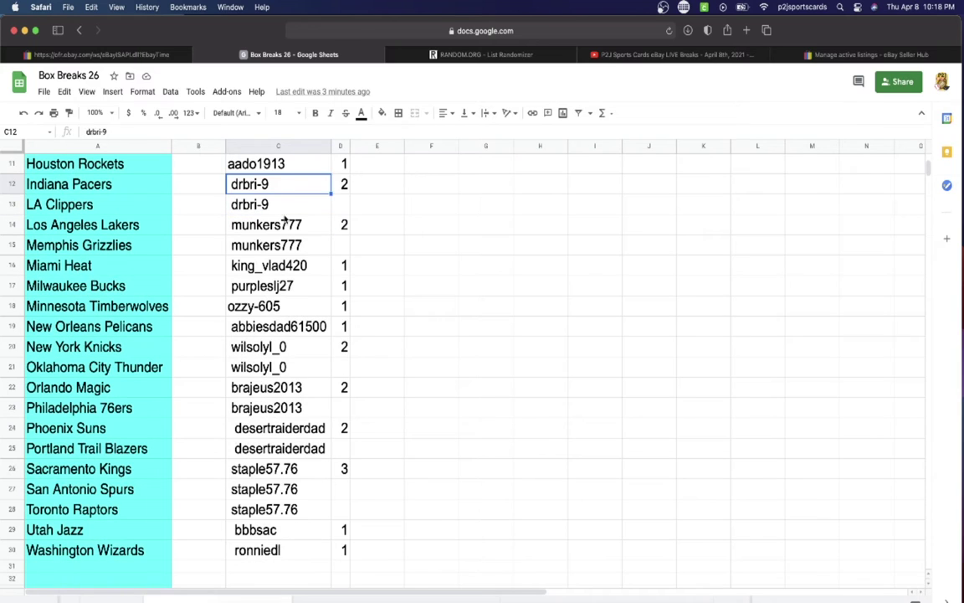
pyautogui.click(285, 221)
pyautogui.scroll(-2, 285, 205)
pyautogui.click(284, 224)
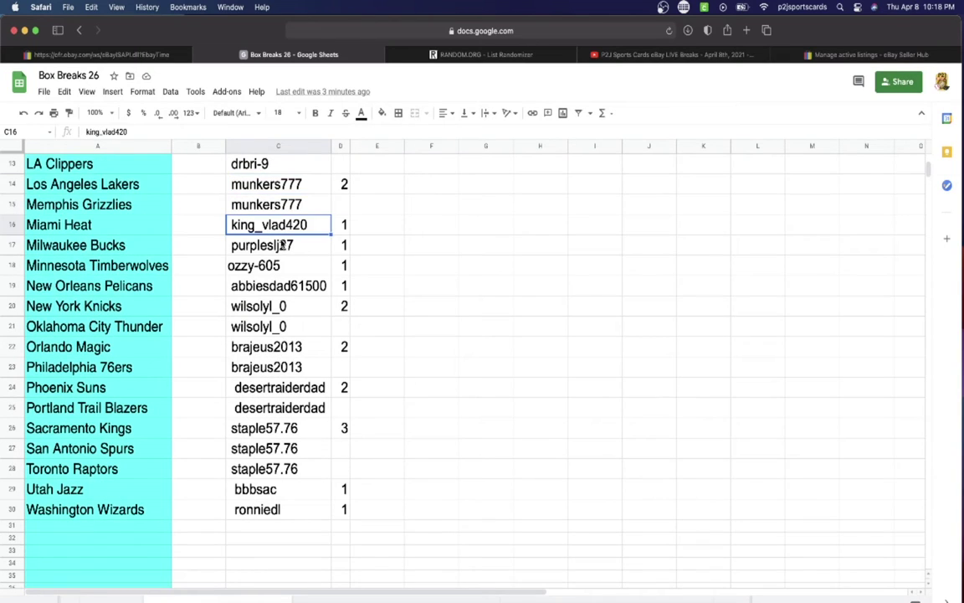
pyautogui.click(283, 245)
pyautogui.click(282, 266)
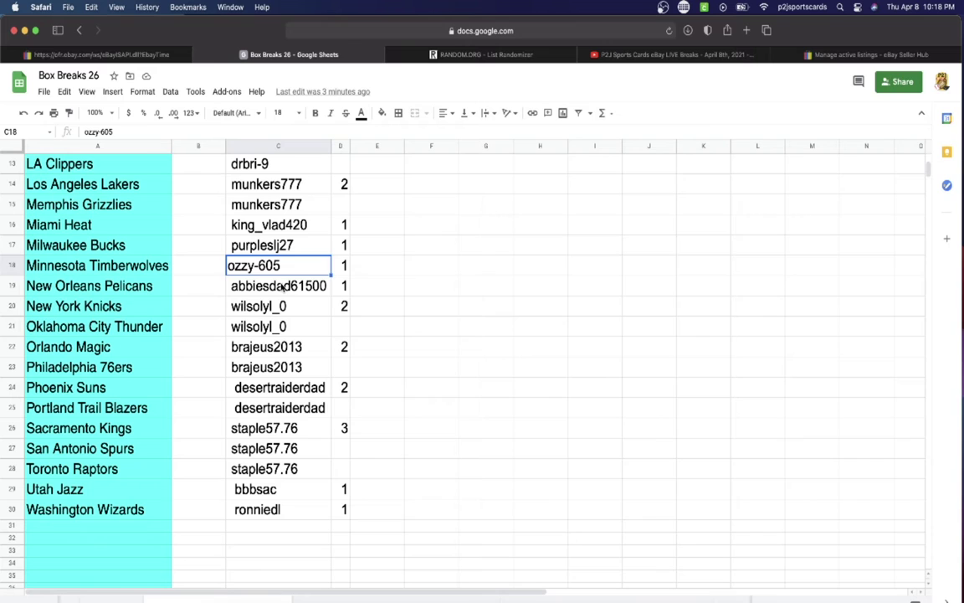
pyautogui.click(283, 279)
pyautogui.scroll(-1, 283, 259)
pyautogui.click(285, 286)
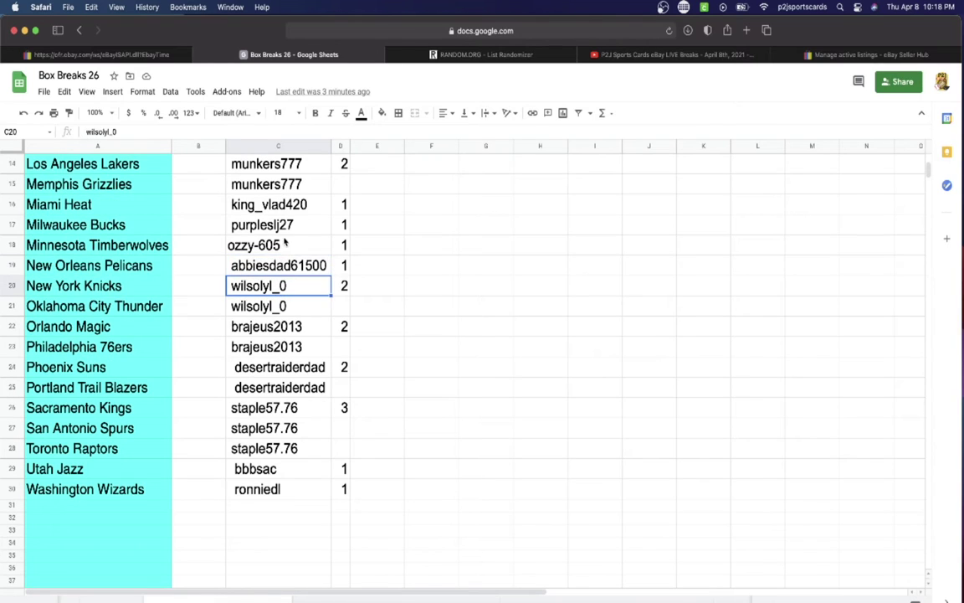
pyautogui.scroll(-1, 284, 251)
pyautogui.click(283, 307)
pyautogui.scroll(-1, 282, 276)
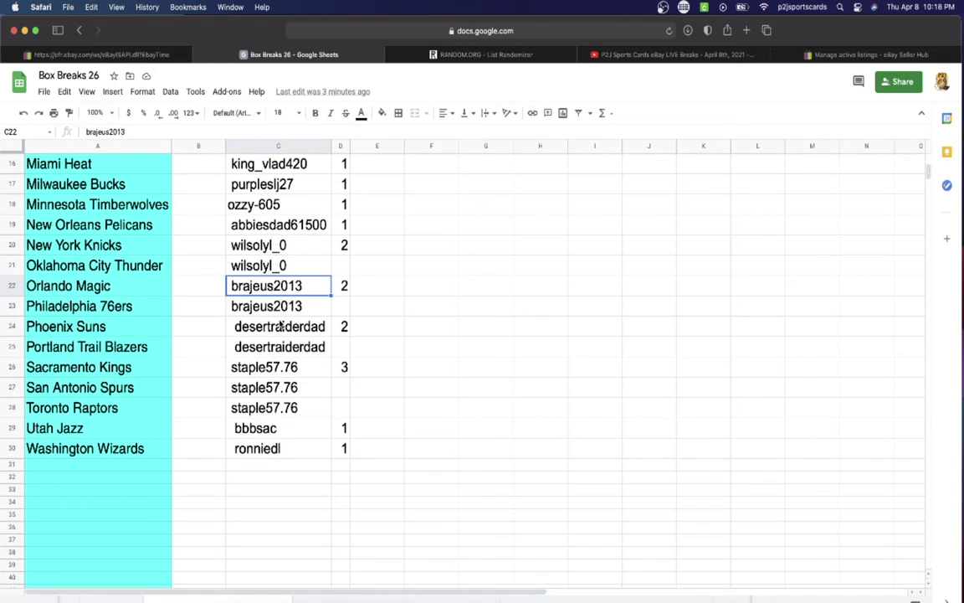
pyautogui.click(282, 326)
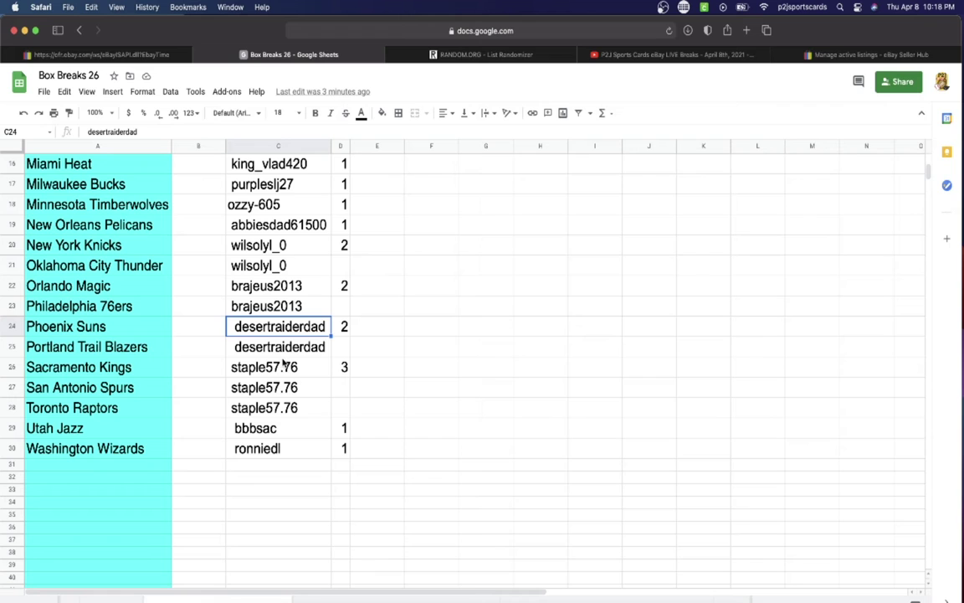
pyautogui.click(287, 366)
pyautogui.scroll(-2, 287, 366)
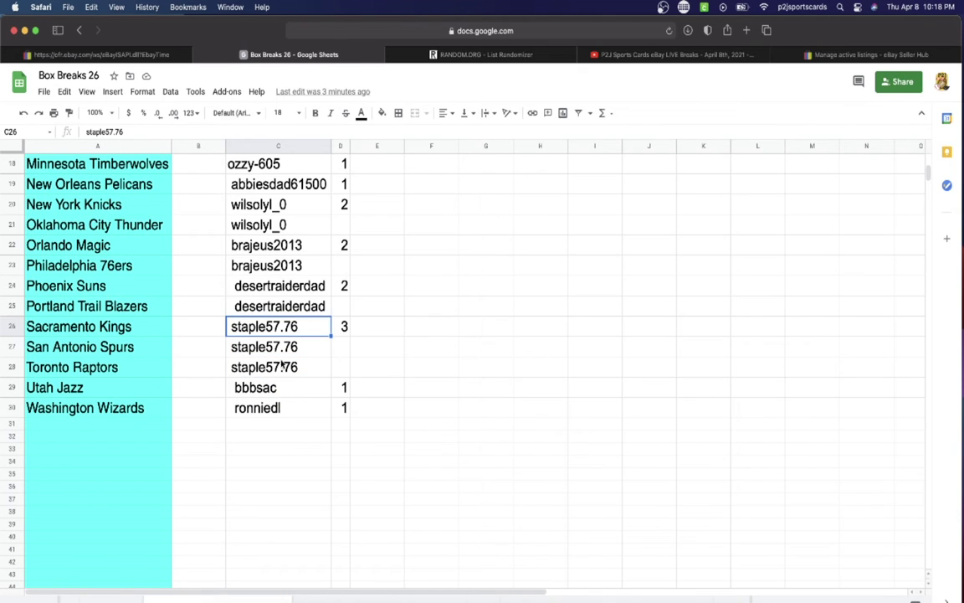
pyautogui.click(281, 386)
pyautogui.click(279, 408)
# - Copy all of column C's usernames and bring up the RANDOM.ORG List Randomizer
pyautogui.scroll(10, 268, 335)
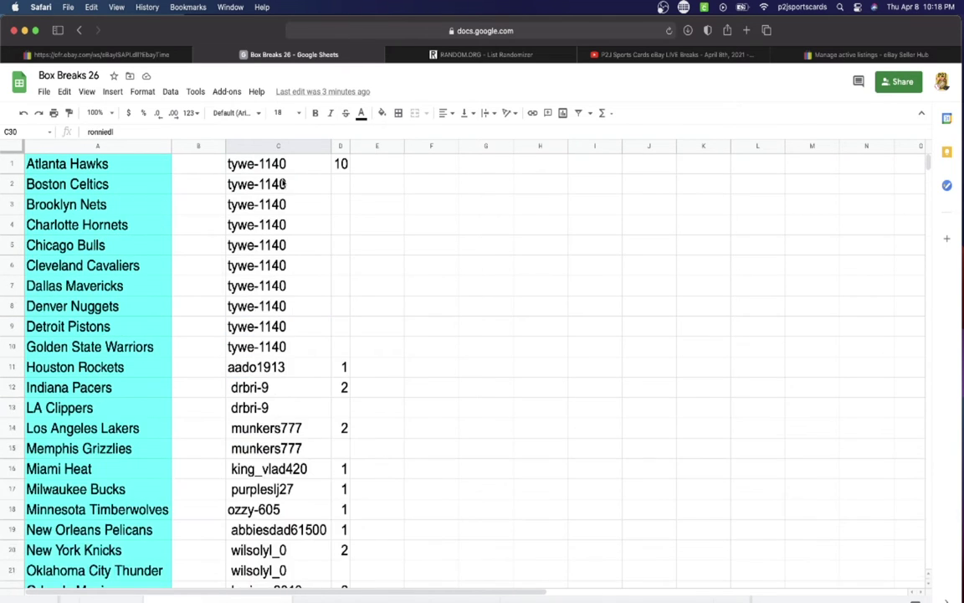
pyautogui.click(277, 145)
pyautogui.scroll(-5, 293, 251)
pyautogui.scroll(5, 293, 251)
pyautogui.press('super+c')
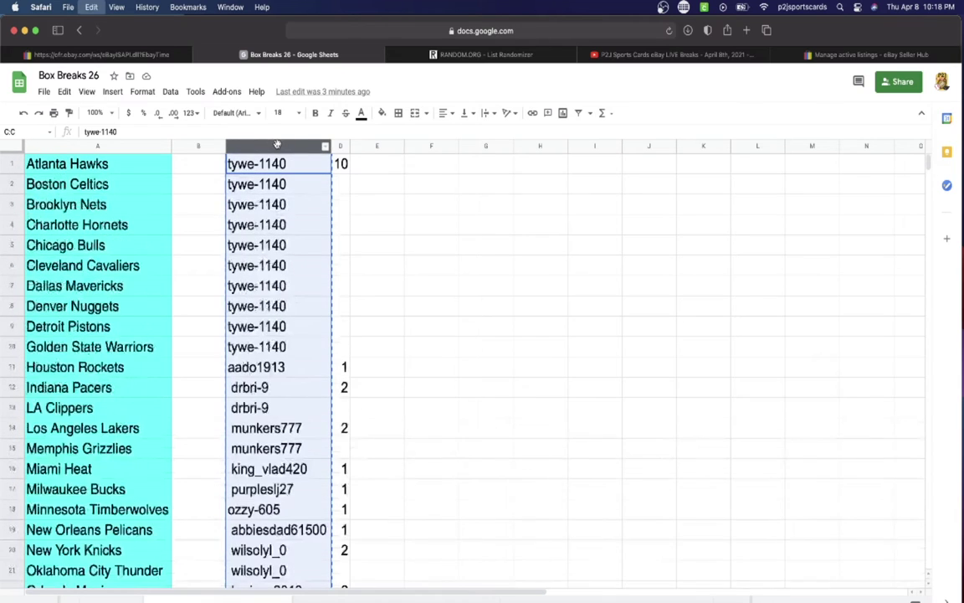
pyautogui.click(398, 52)
# - Paste the 30 copied usernames into the RANDOM.ORG list box
pyautogui.click(376, 283)
pyautogui.press('super+v')
pyautogui.scroll(5, 377, 283)
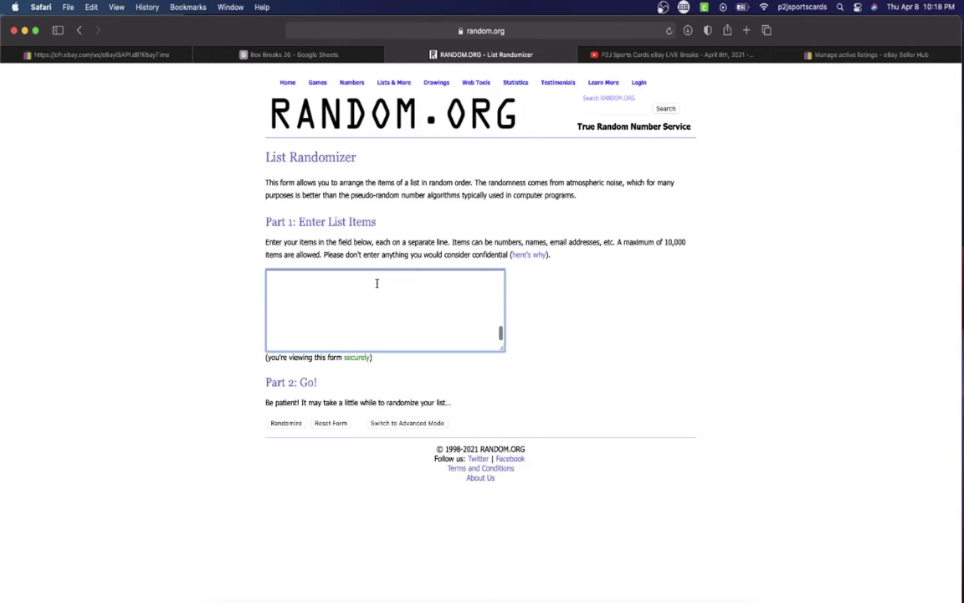
pyautogui.scroll(10, 376, 283)
pyautogui.scroll(-10, 314, 287)
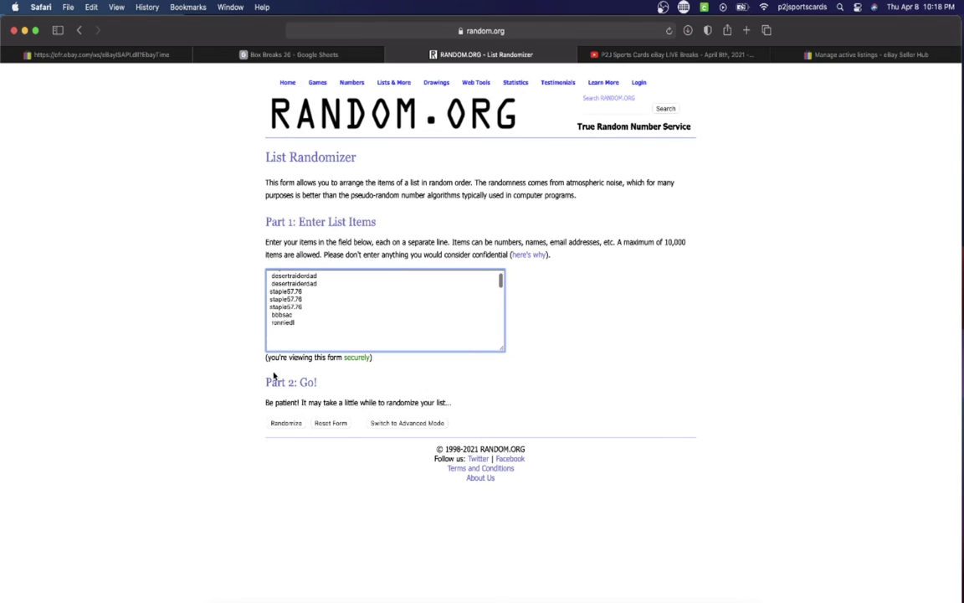
# - Randomize the username list seven times and select the final 30 shuffled names
pyautogui.click(272, 423)
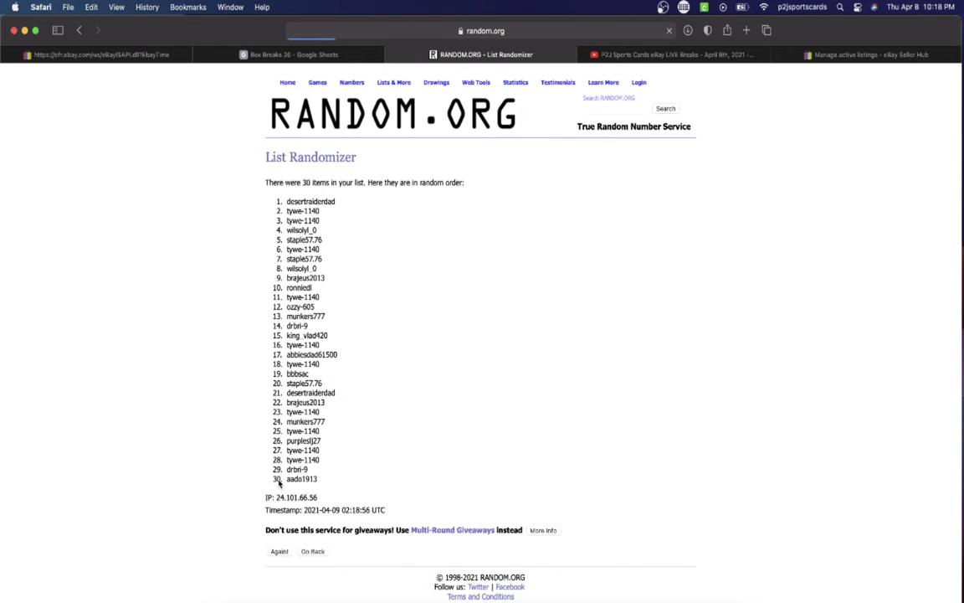
pyautogui.click(277, 552)
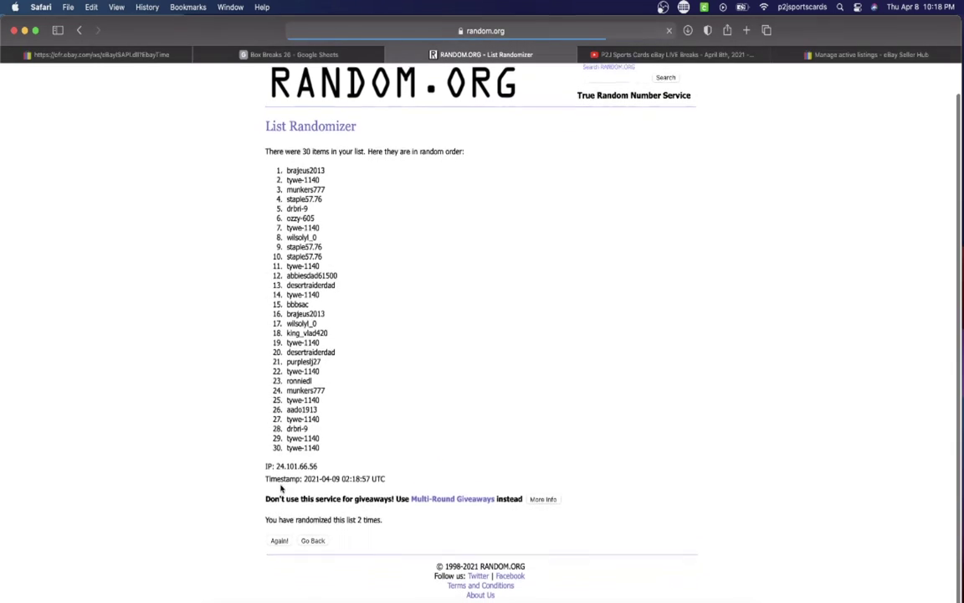
pyautogui.click(278, 546)
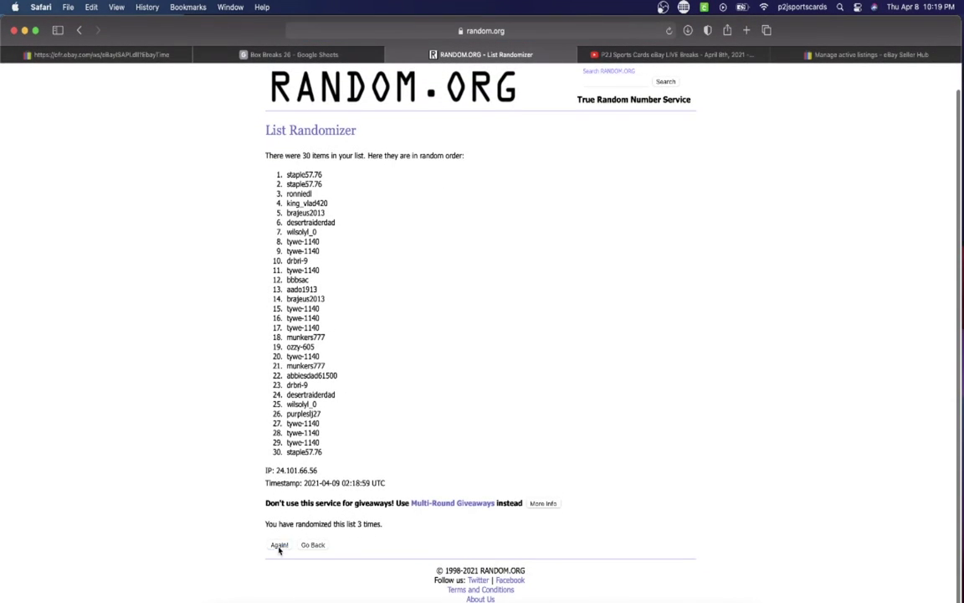
pyautogui.click(279, 545)
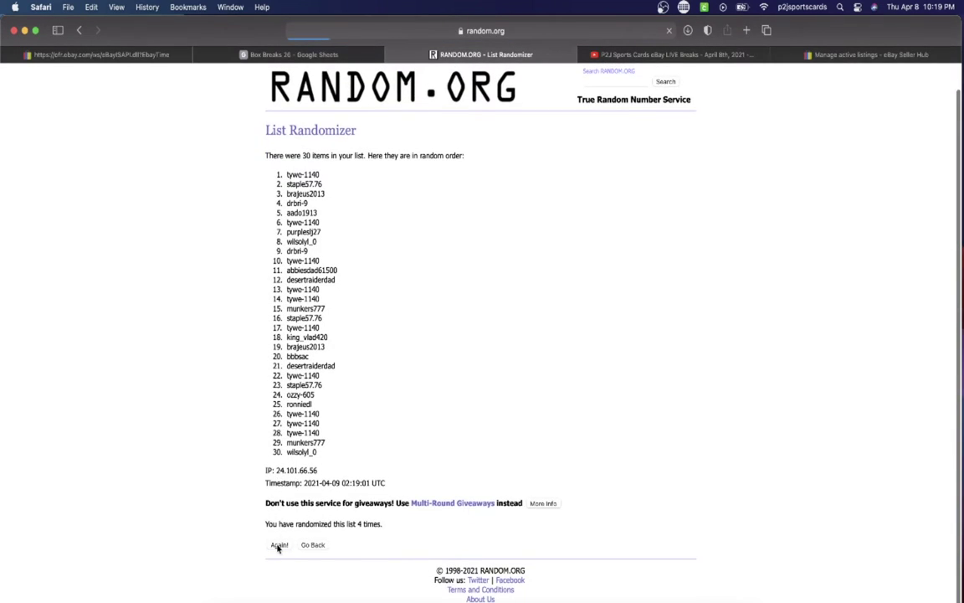
pyautogui.click(279, 544)
pyautogui.click(278, 546)
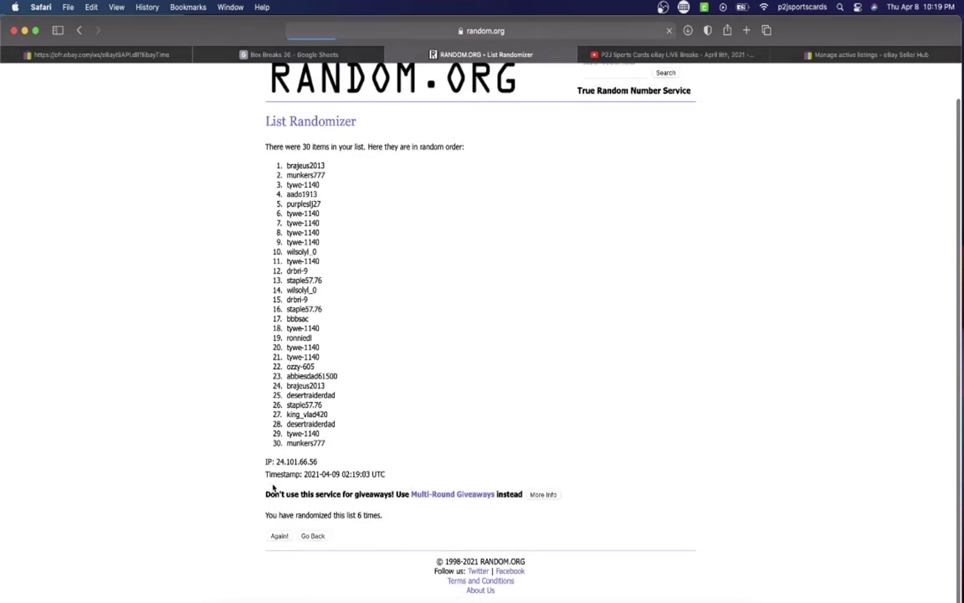
pyautogui.click(280, 545)
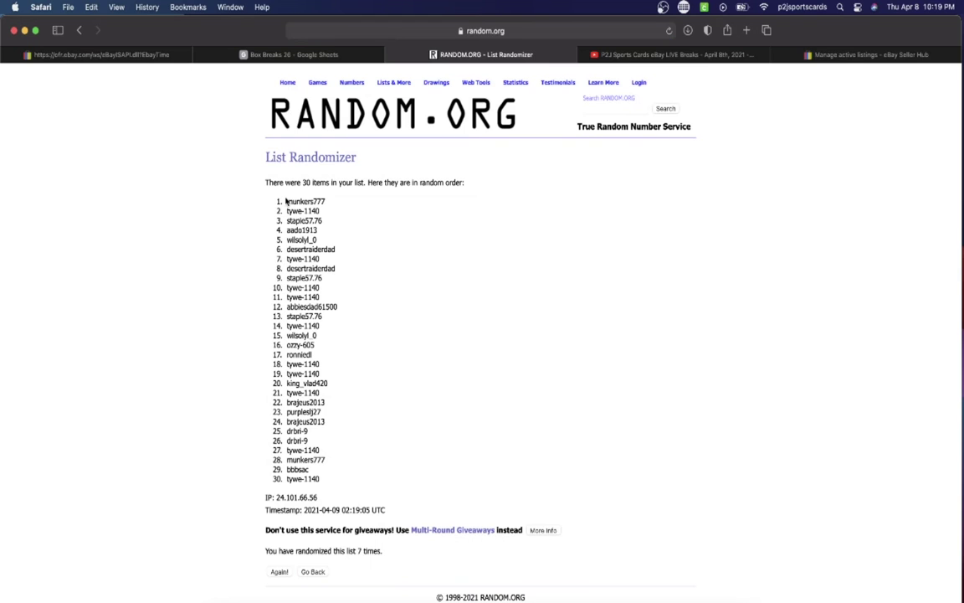
pyautogui.moveTo(258, 199)
pyautogui.mouseDown()
pyautogui.moveTo(346, 395)
pyautogui.moveTo(353, 486)
pyautogui.mouseUp()
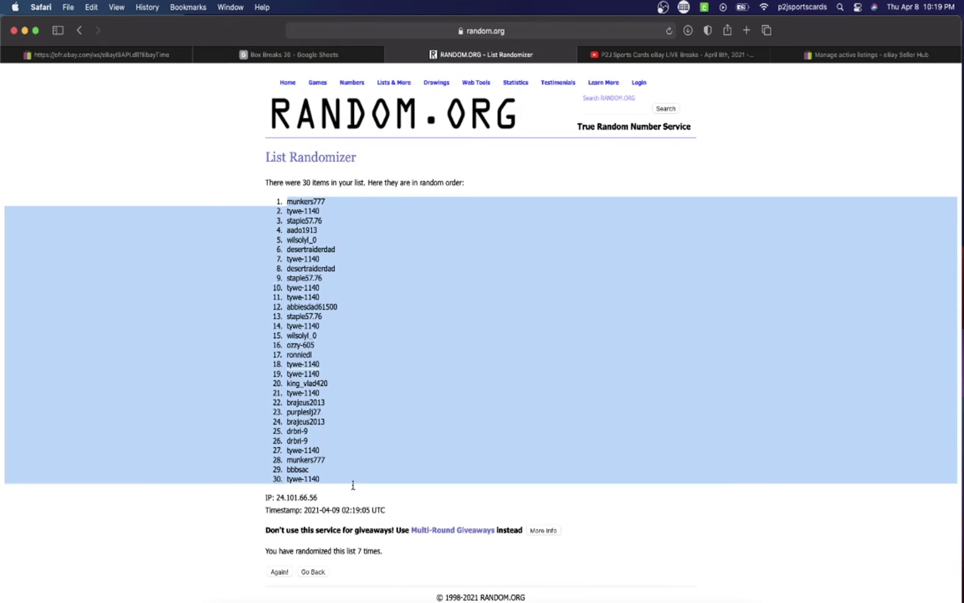
# - Paste the randomized usernames into column B, set them to size 18, and auto-fit the column
pyautogui.click(355, 56)
pyautogui.click(199, 145)
pyautogui.press('cmd+v')
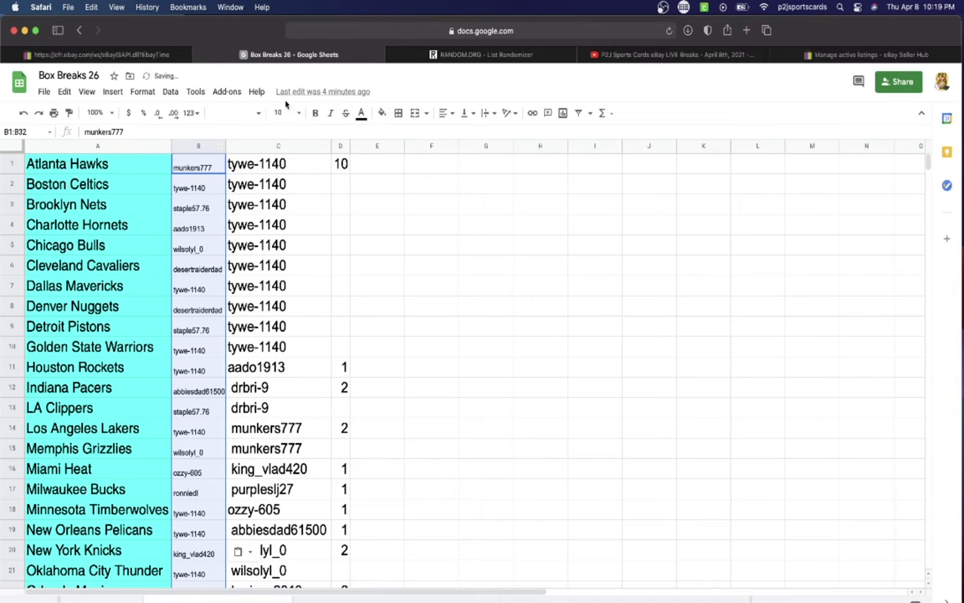
pyautogui.click(285, 112)
pyautogui.click(281, 286)
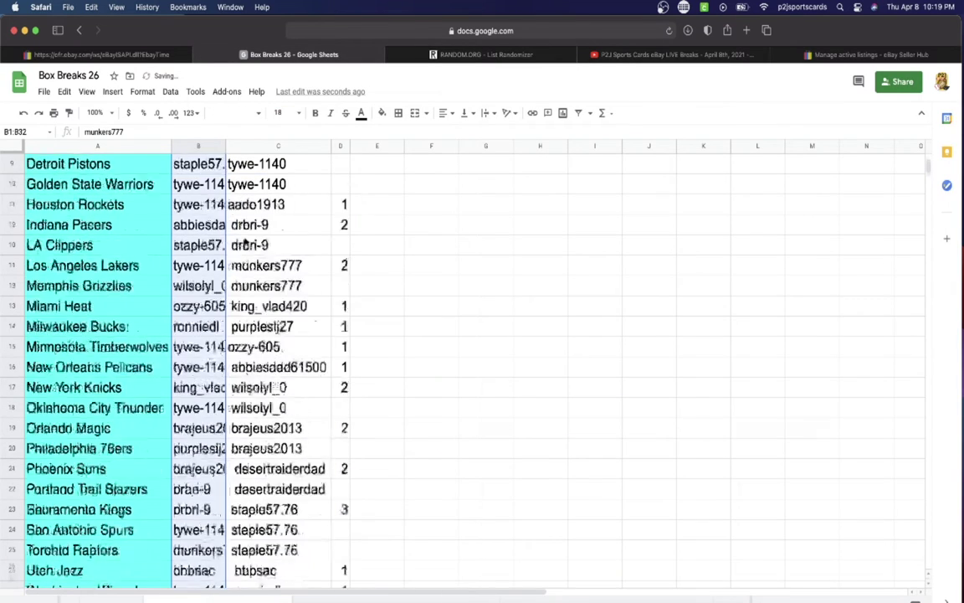
pyautogui.doubleClick(225, 145)
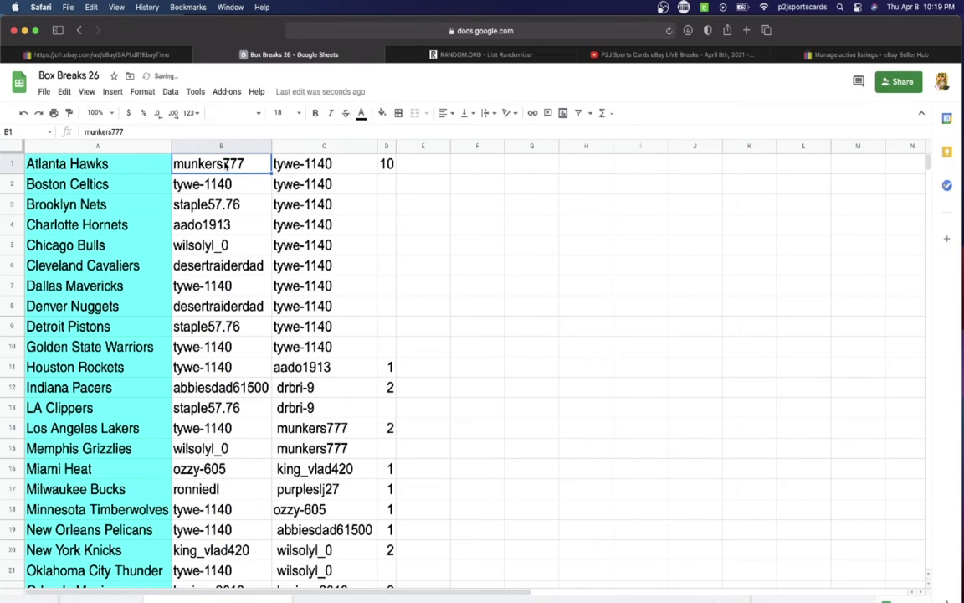
# - Step through the column B usernames from Boston Celtics down to Utah Jazz and back up
pyautogui.press('Down')
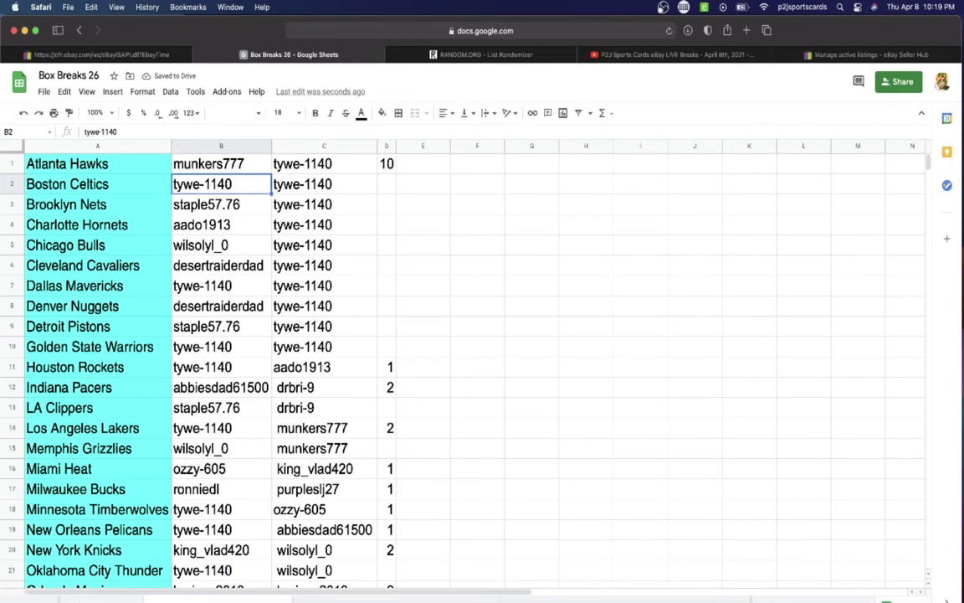
pyautogui.press('Down')
pyautogui.press('Down')
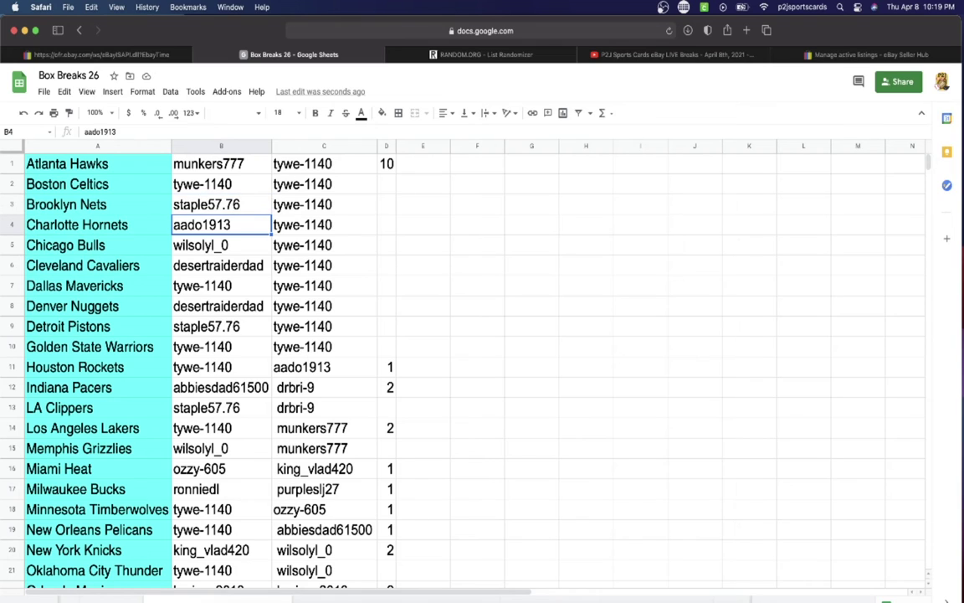
pyautogui.press('Down')
pyautogui.press('Down')
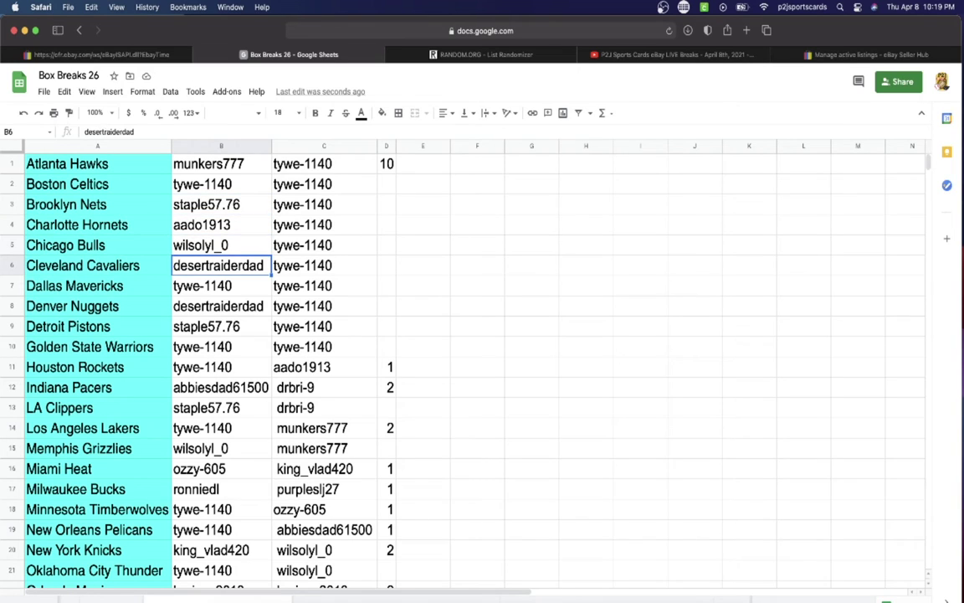
pyautogui.press('Down')
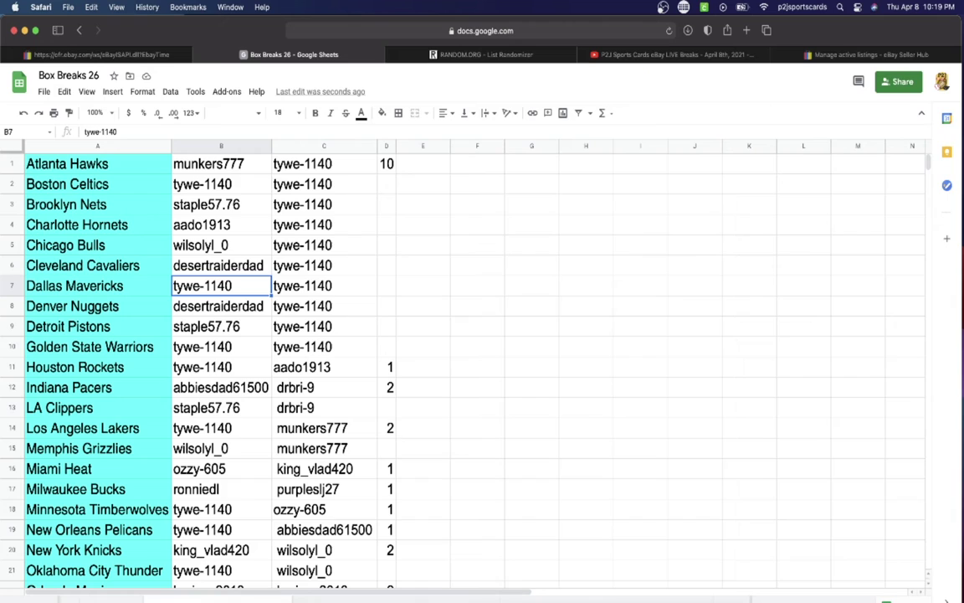
pyautogui.press('Down')
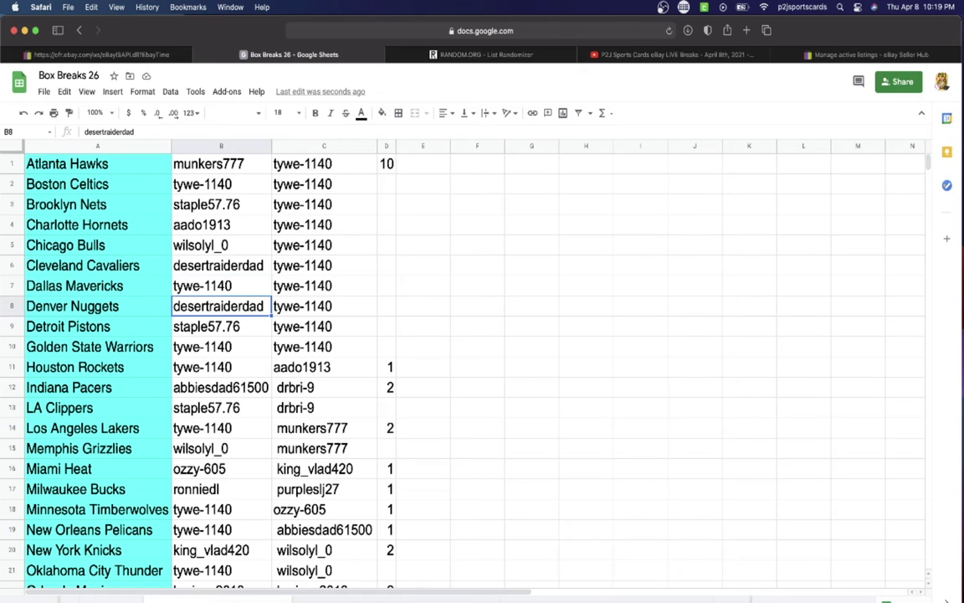
pyautogui.press('Down')
pyautogui.press('Down')
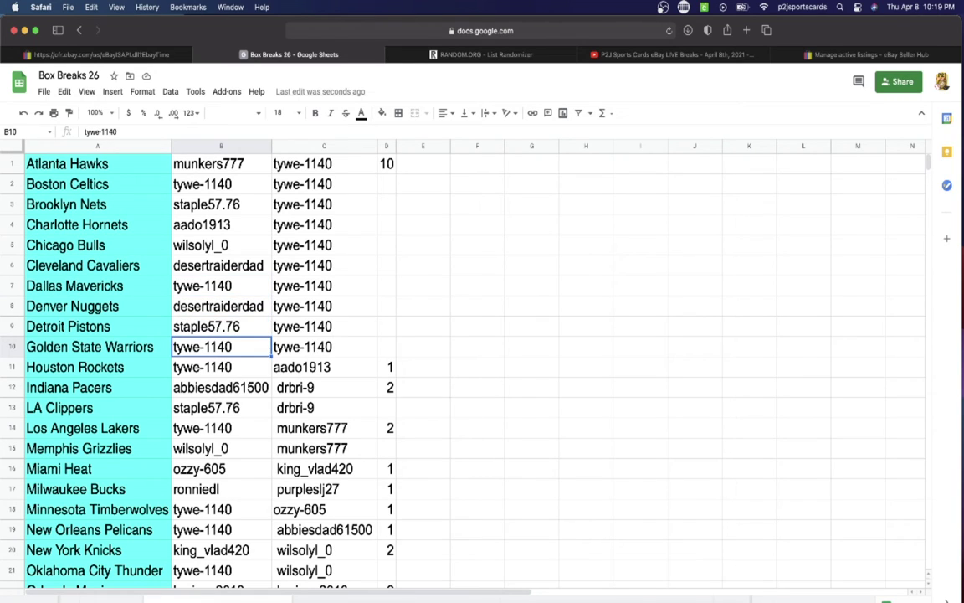
pyautogui.press('Down')
pyautogui.press('Down')
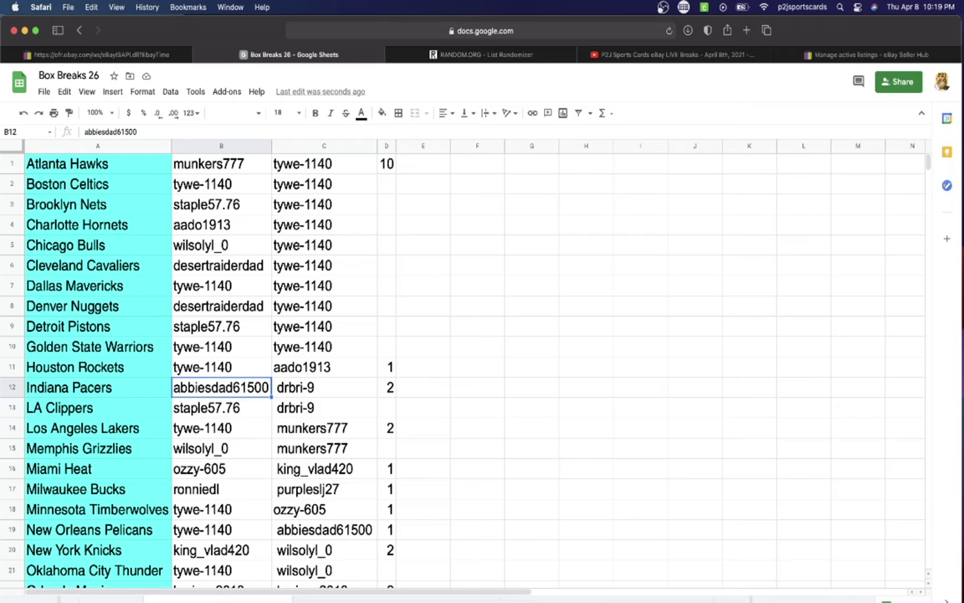
pyautogui.press('Down')
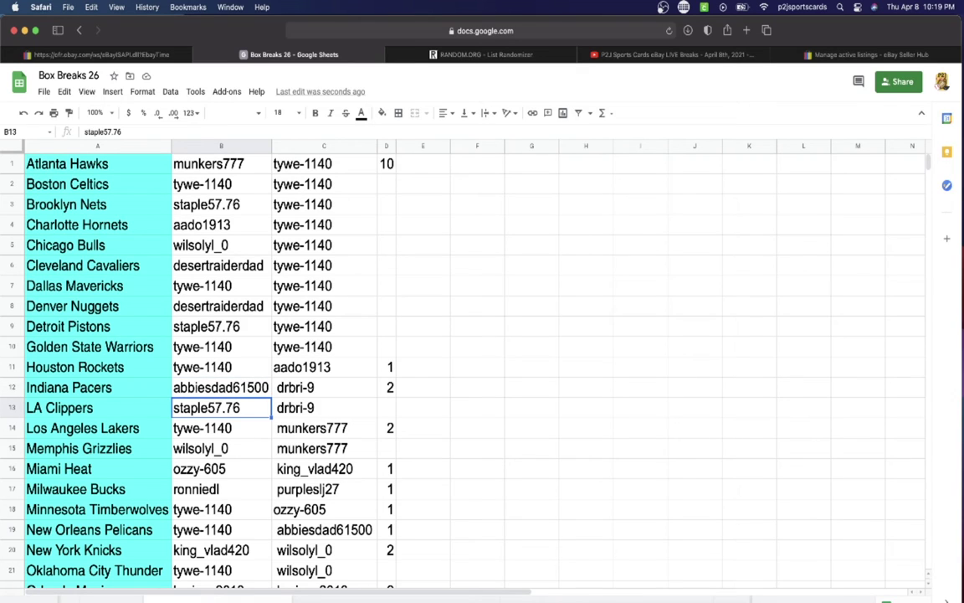
pyautogui.press('Down')
pyautogui.press('Down')
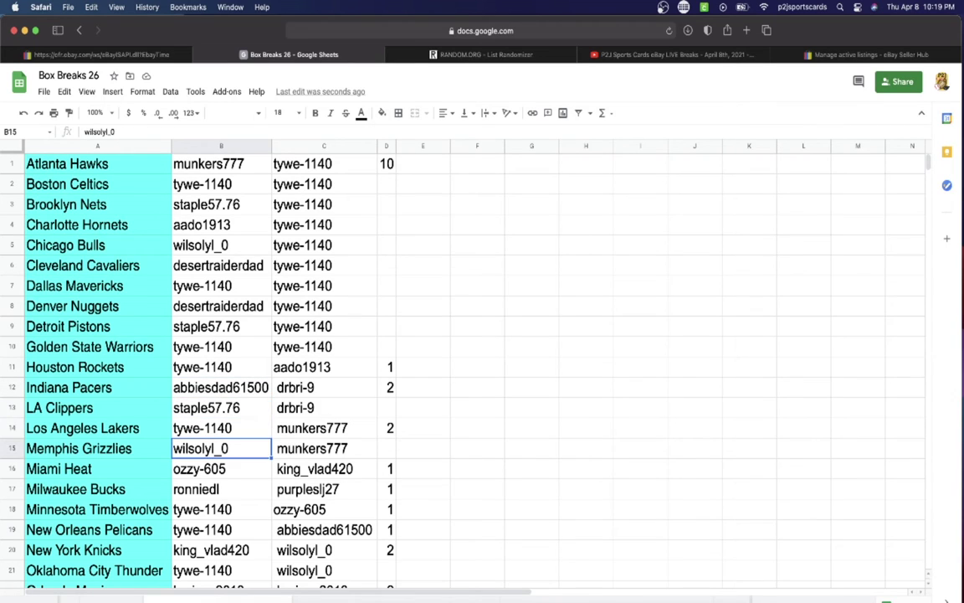
pyautogui.press('Down')
pyautogui.press('Down')
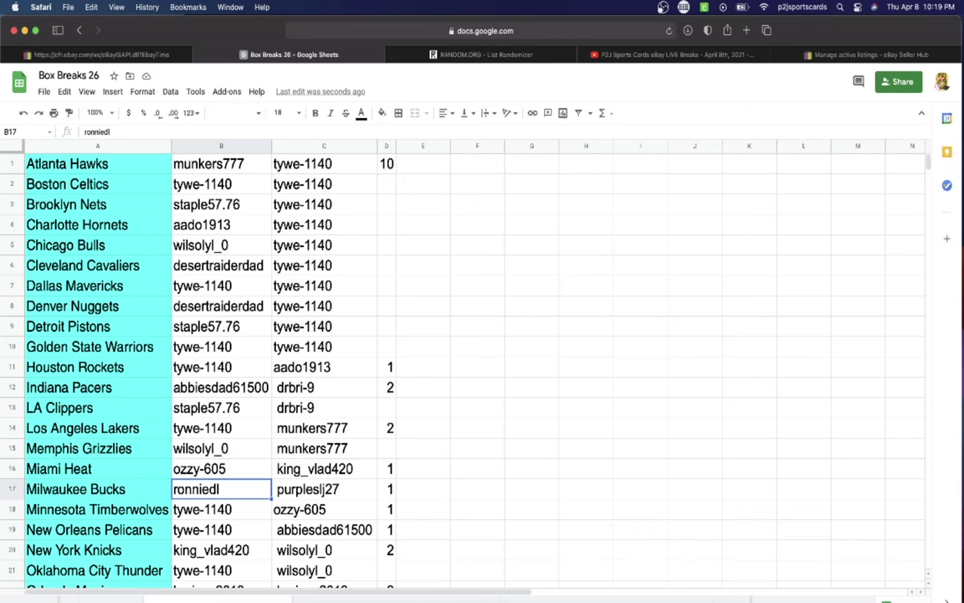
pyautogui.press('Down')
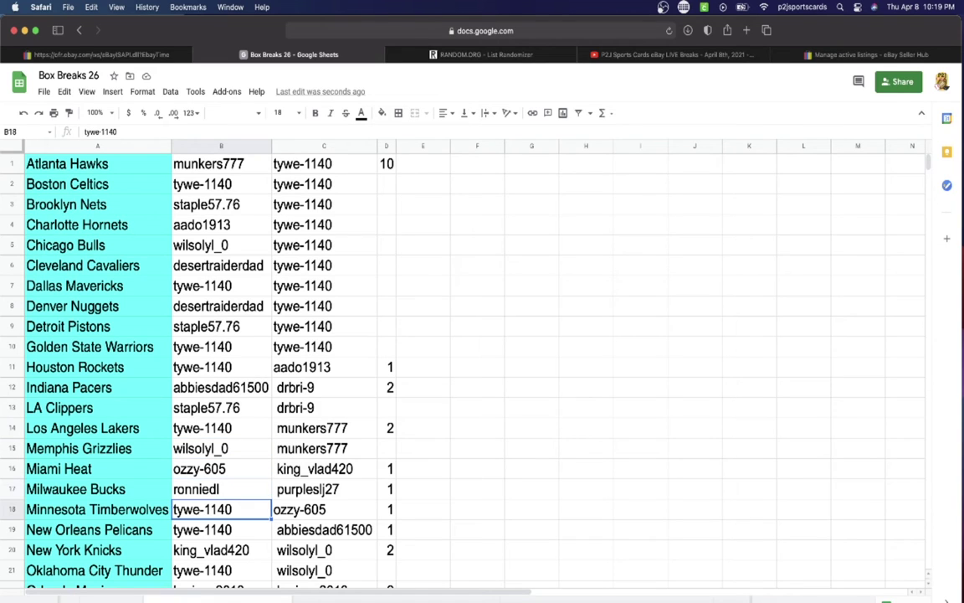
pyautogui.press('Down')
pyautogui.press('Down')
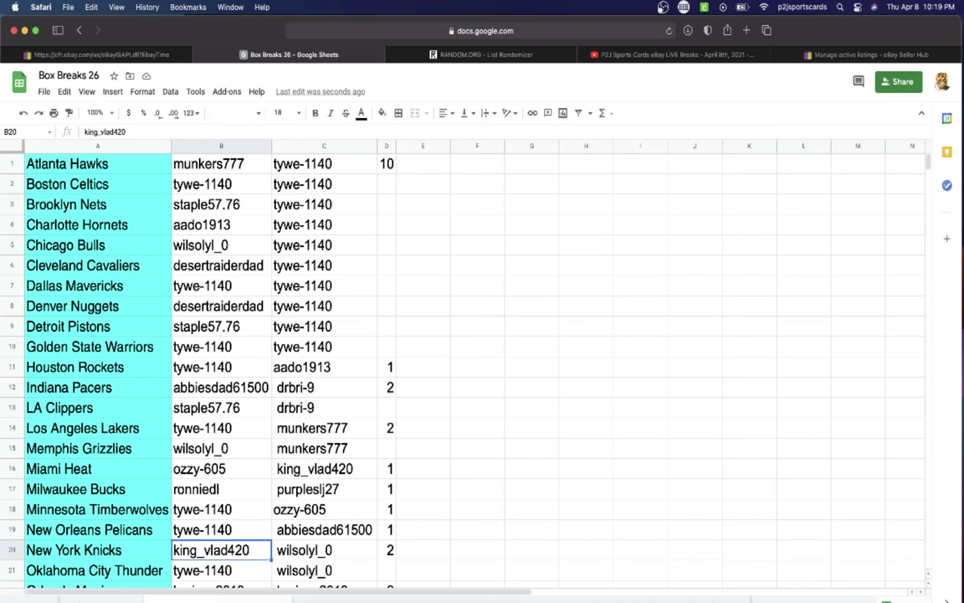
pyautogui.press('Down')
pyautogui.press('Down')
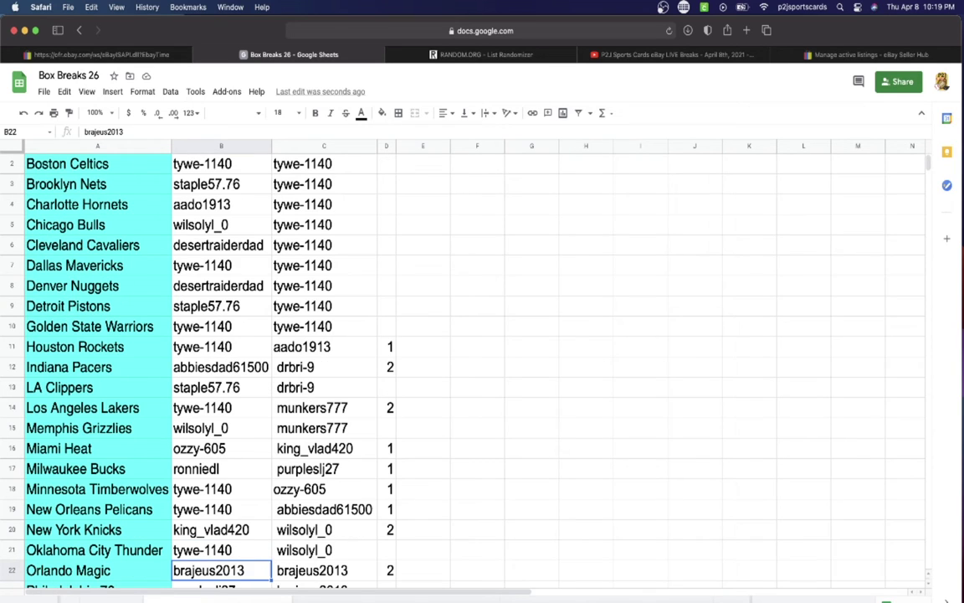
pyautogui.press('Down')
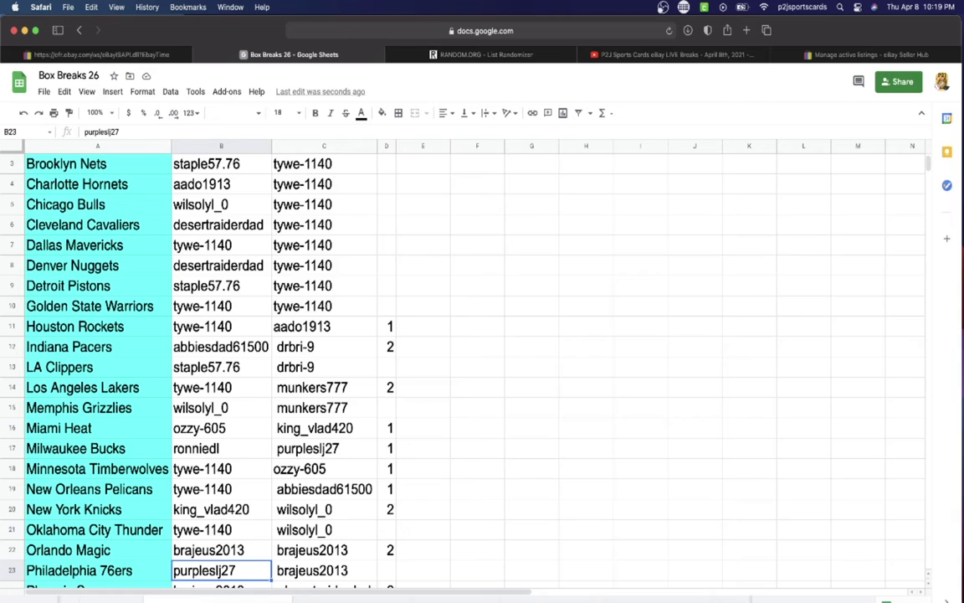
pyautogui.press('Down')
pyautogui.press('Down')
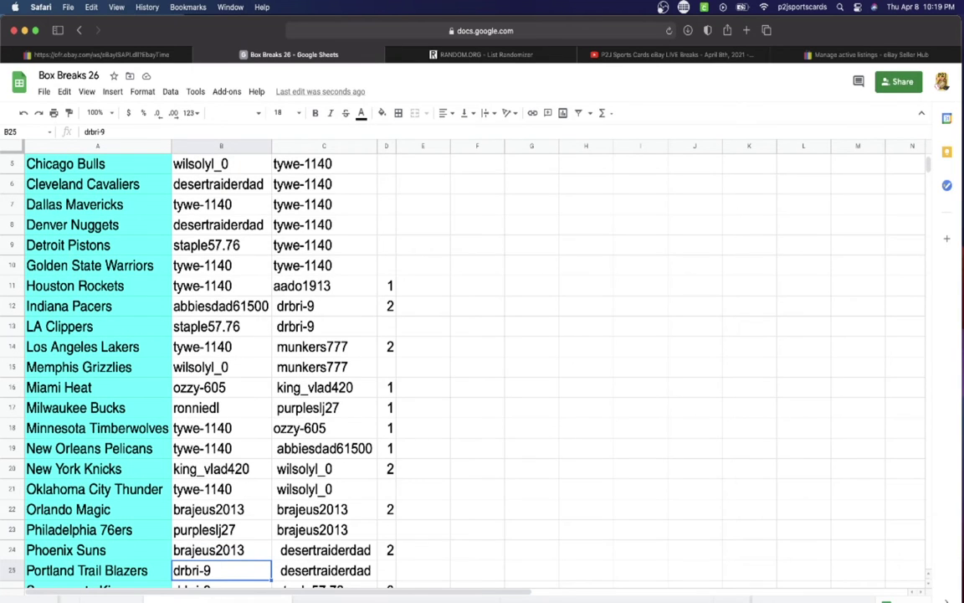
pyautogui.press('Down')
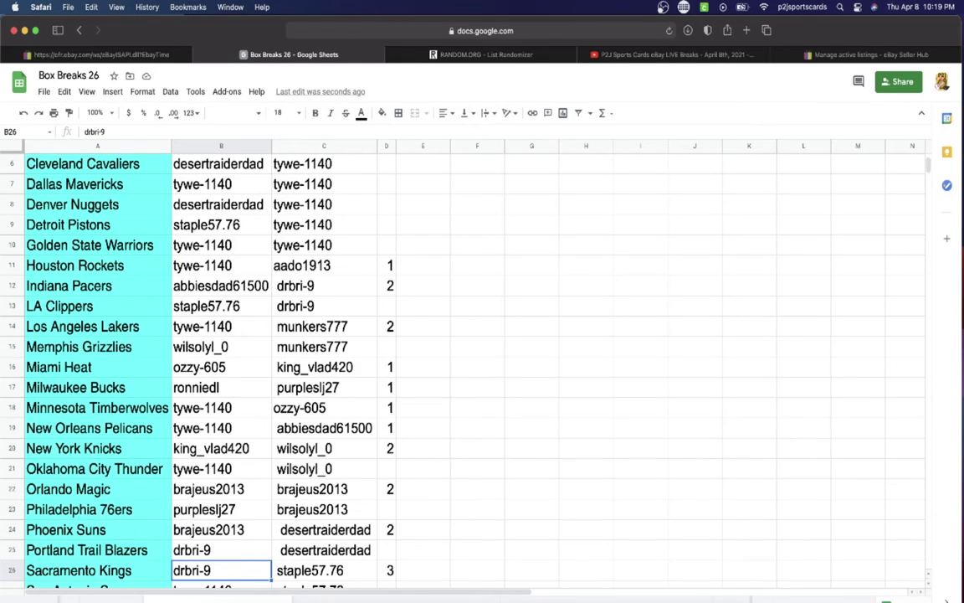
pyautogui.press('Down')
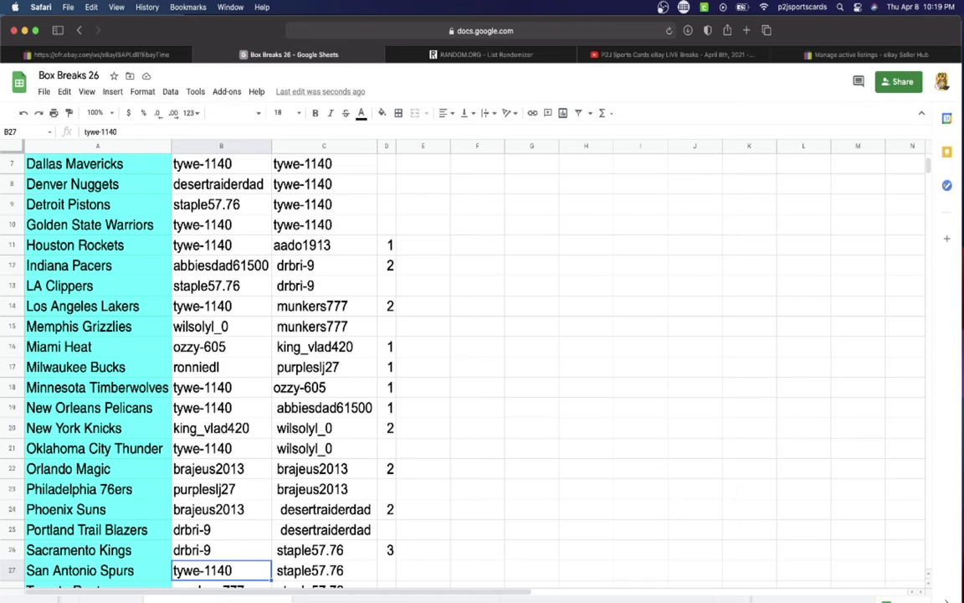
pyautogui.press('Down')
pyautogui.press('Down')
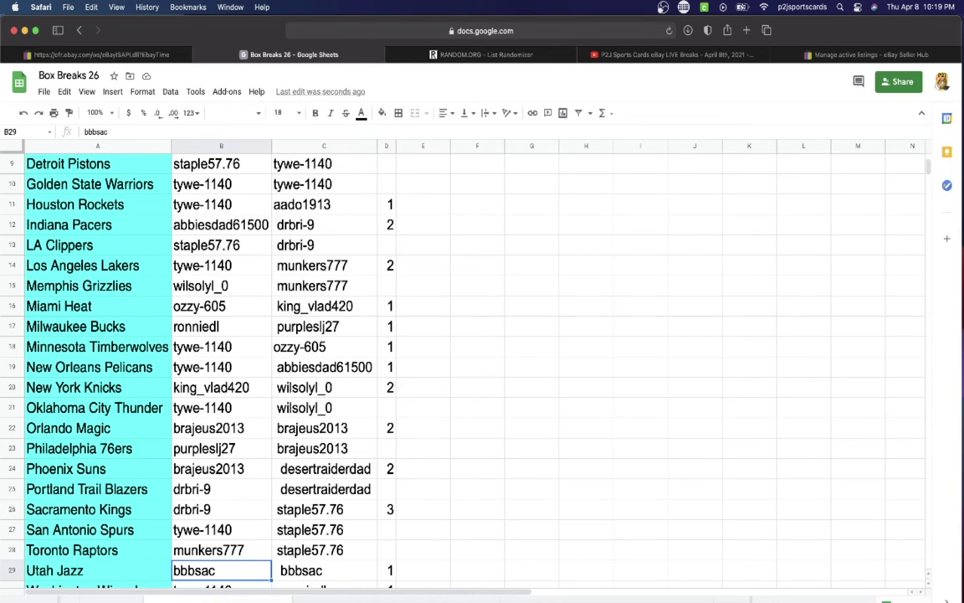
pyautogui.press('Down')
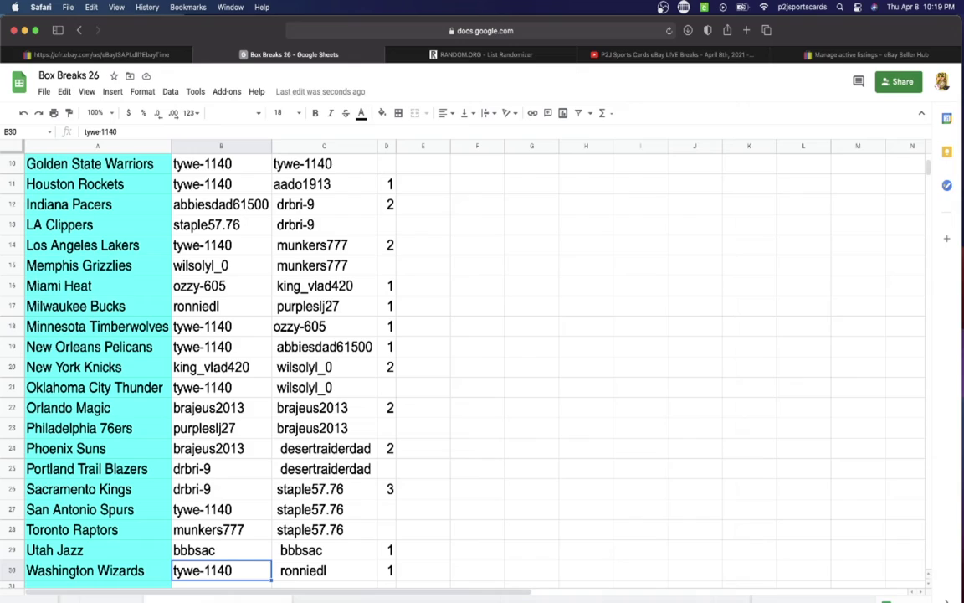
pyautogui.press('Up')
pyautogui.press('Up')
pyautogui.press('Up')
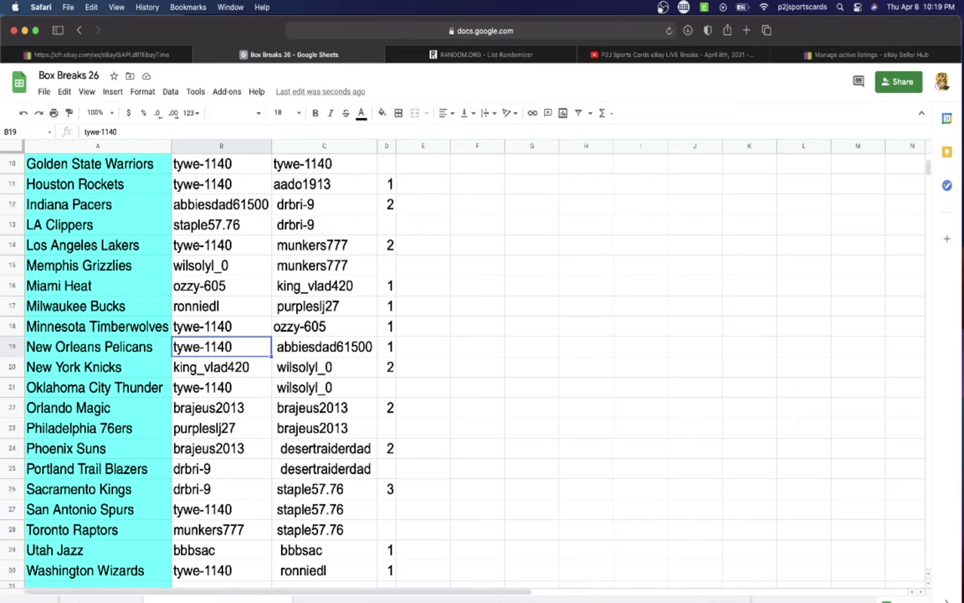
pyautogui.press('Up')
pyautogui.press('Up')
pyautogui.press('Up')
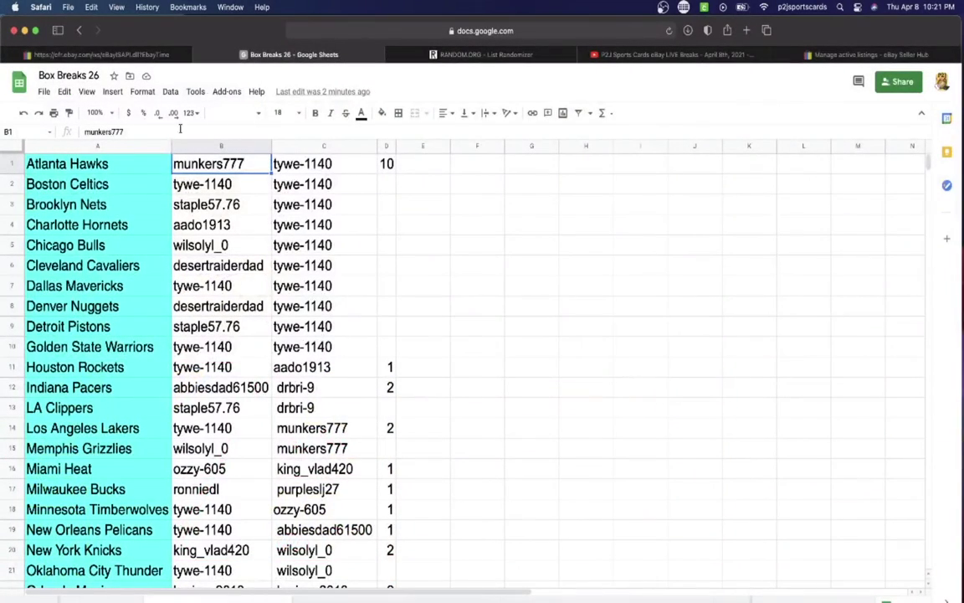
# - Bold cell B8, the winning username beside Denver Nuggets
pyautogui.click(220, 295)
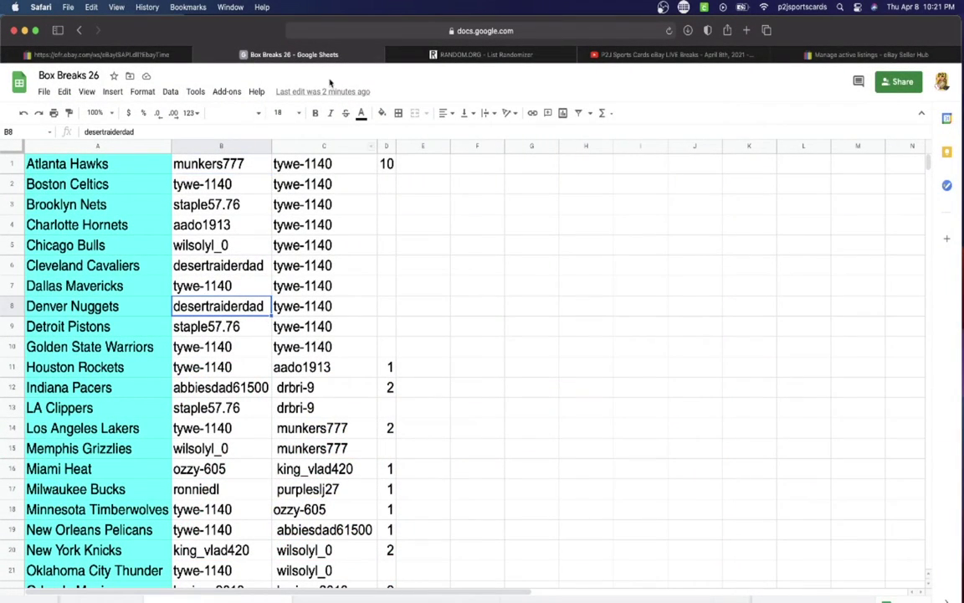
pyautogui.click(315, 114)
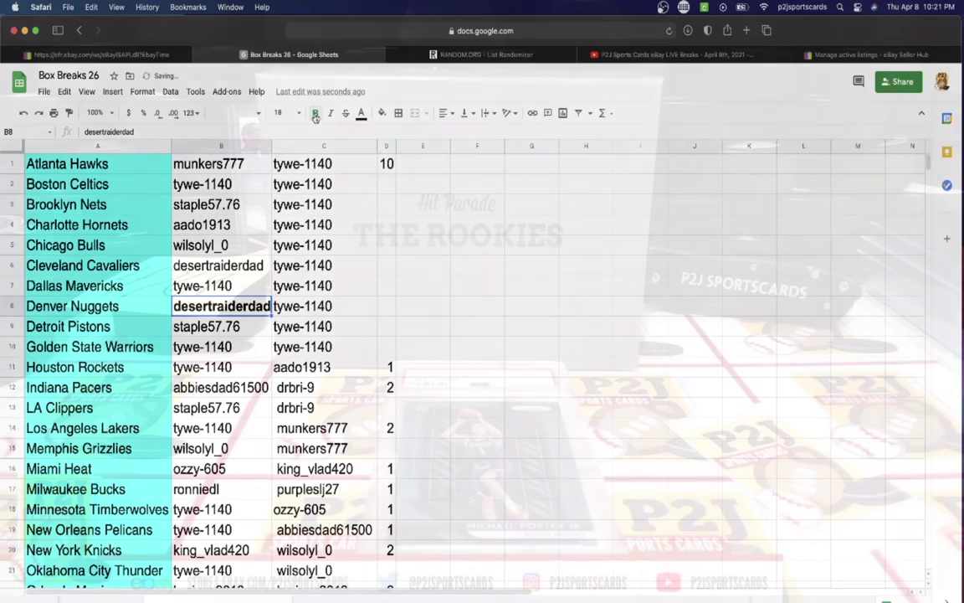